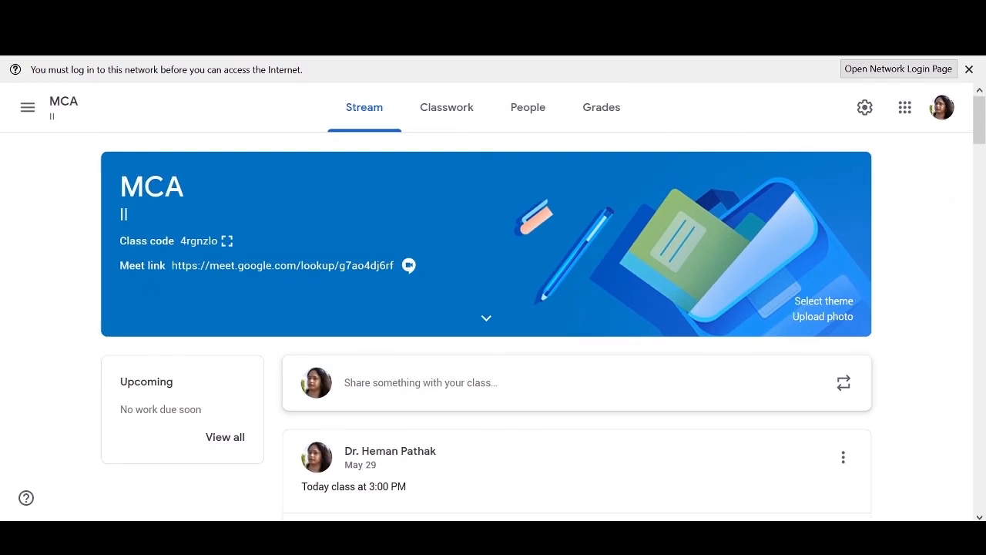
- Show the MCA II class code in its enlarged view, and close the view
{"action": "left_click", "coordinate": [229, 242]}
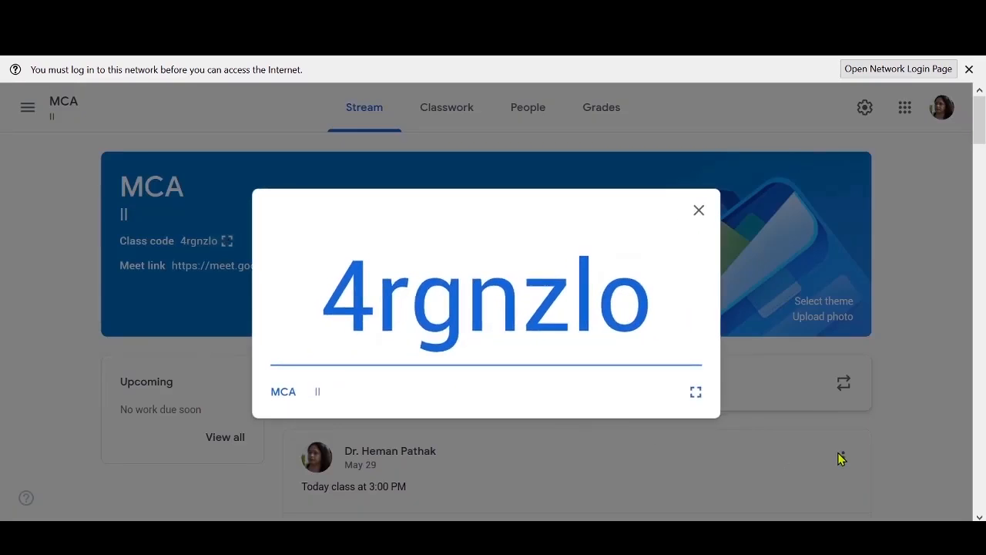
{"action": "left_click", "coordinate": [846, 429]}
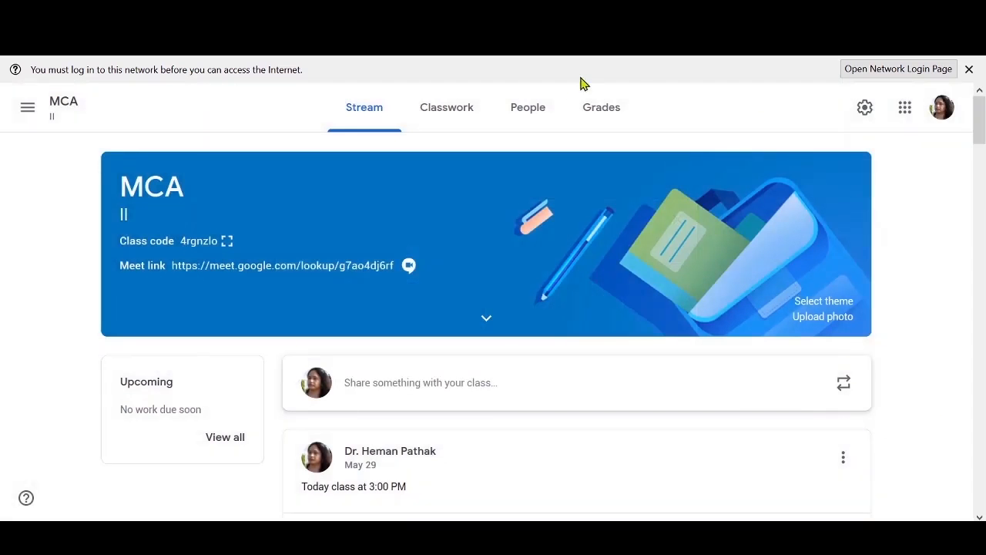
- Look at the class's teachers and students, and check the actions available for the selected student
{"action": "left_click", "coordinate": [537, 114]}
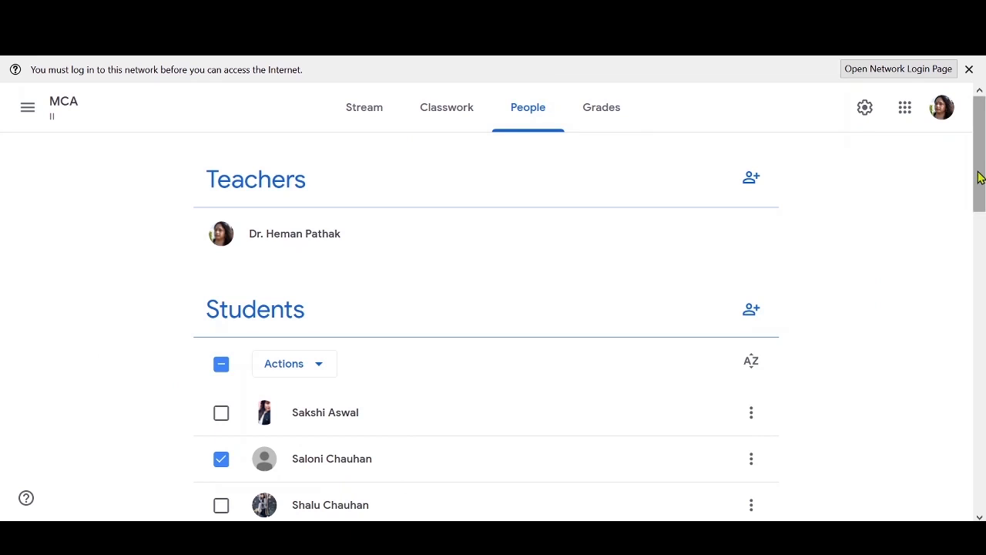
{"action": "left_click_drag", "start_coordinate": [977, 179], "coordinate": [963, 202]}
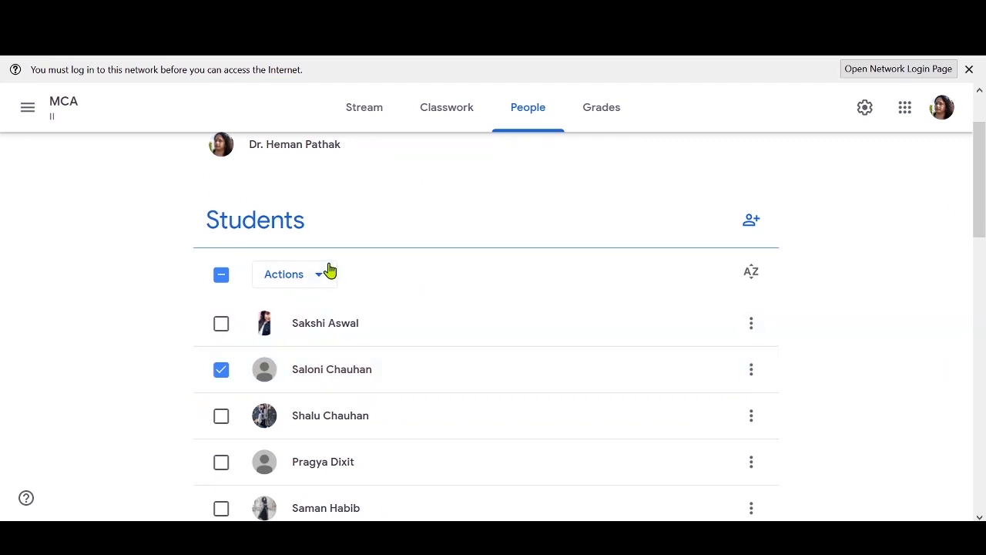
{"action": "left_click", "coordinate": [320, 281]}
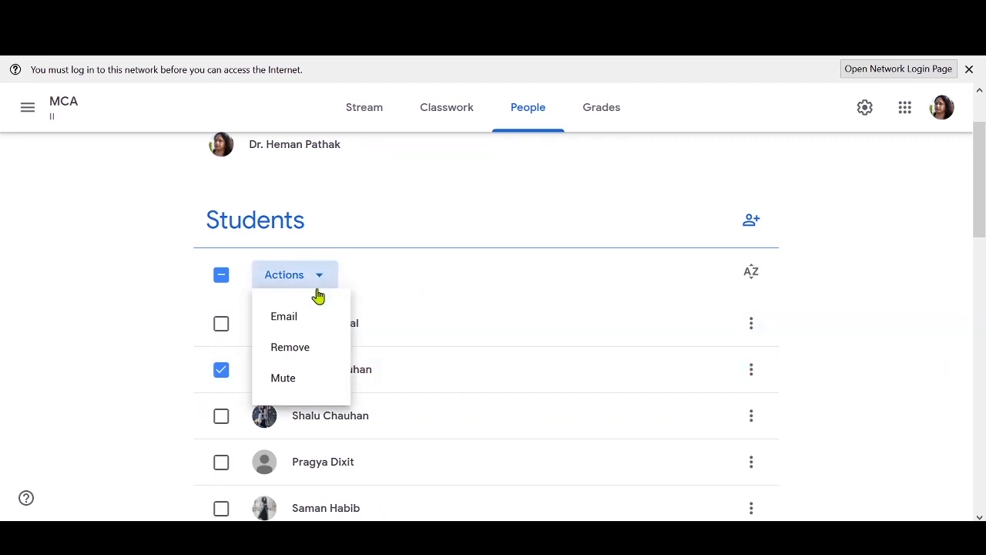
{"action": "left_click", "coordinate": [865, 353]}
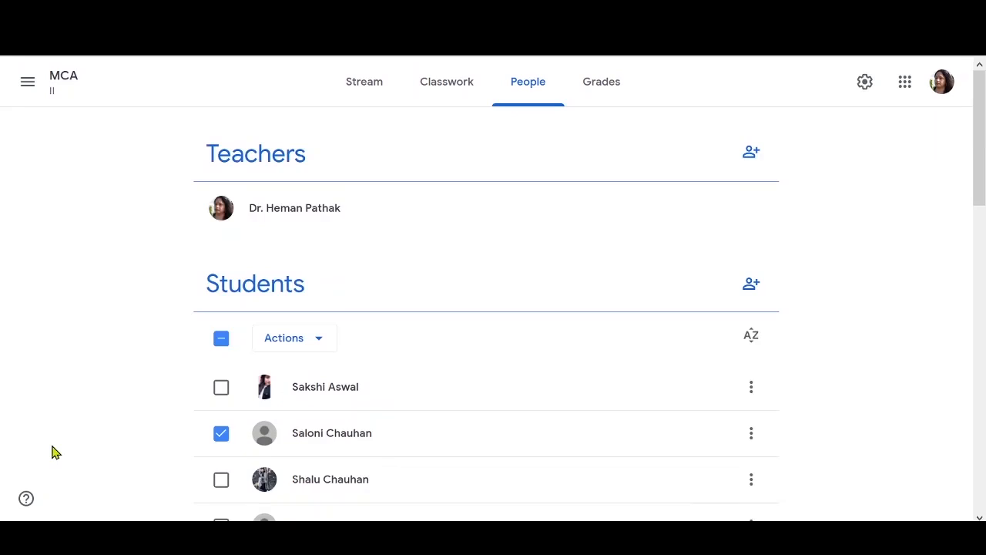
- Invite a co-teacher to the MCA II class by searching for "h" and picking the first matching contact
{"action": "left_click", "coordinate": [751, 157]}
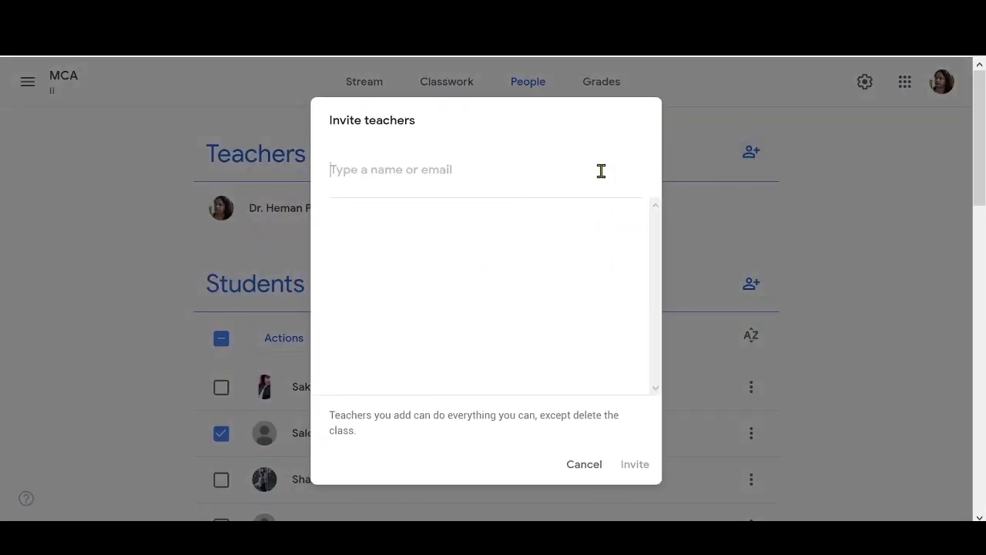
{"action": "type", "text": "h"}
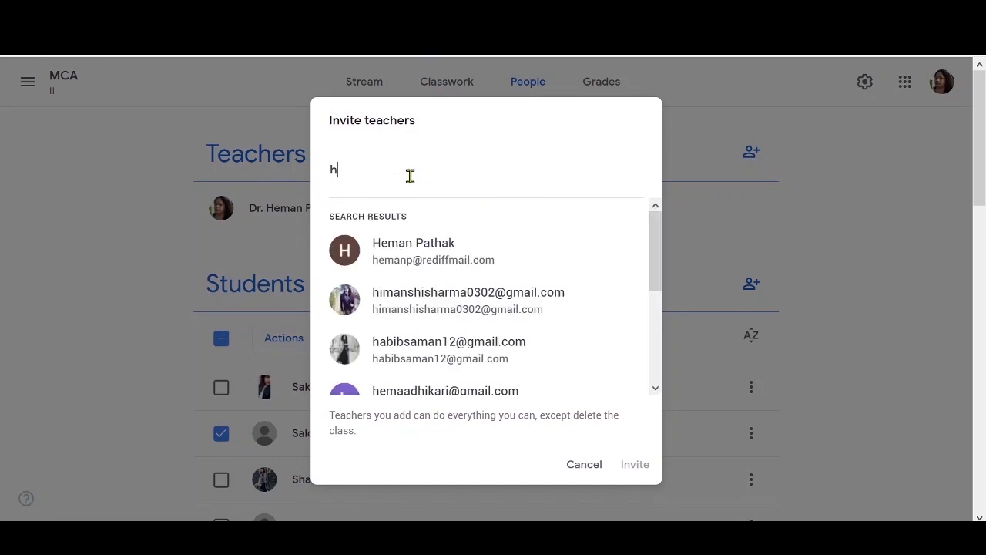
{"action": "left_click", "coordinate": [424, 257]}
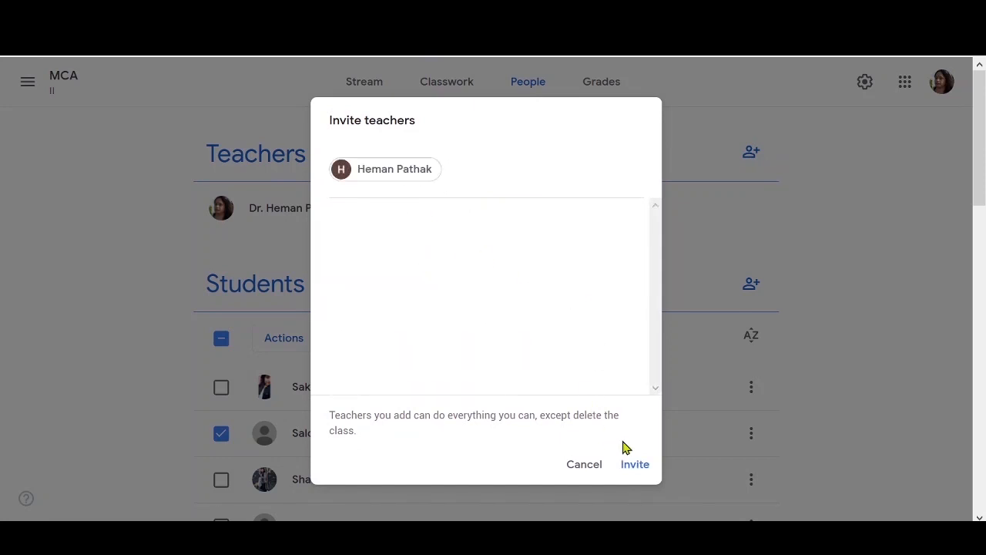
{"action": "left_click", "coordinate": [639, 467]}
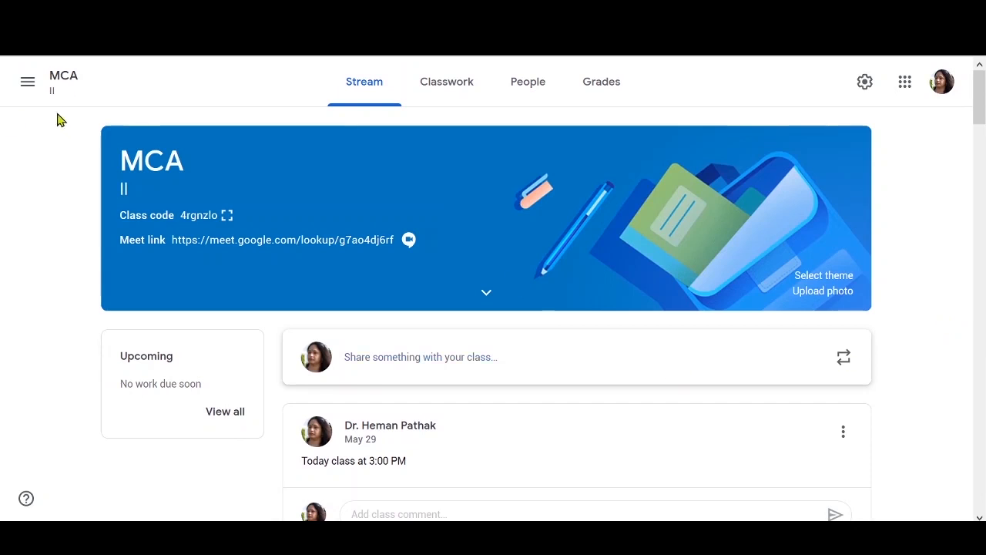
- Move the MCA II class with 22 students to the beginning of the class list
{"action": "left_click", "coordinate": [26, 86]}
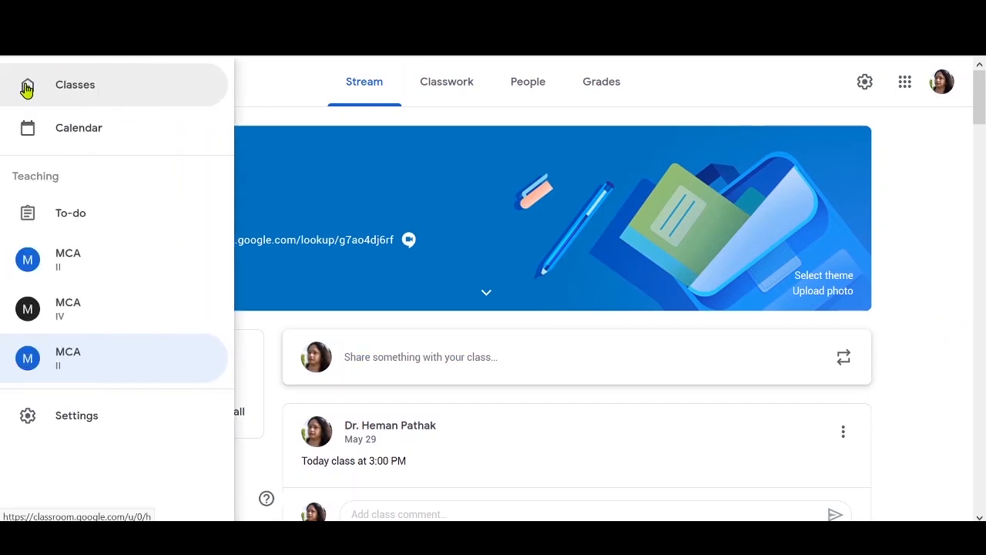
{"action": "left_click", "coordinate": [108, 91]}
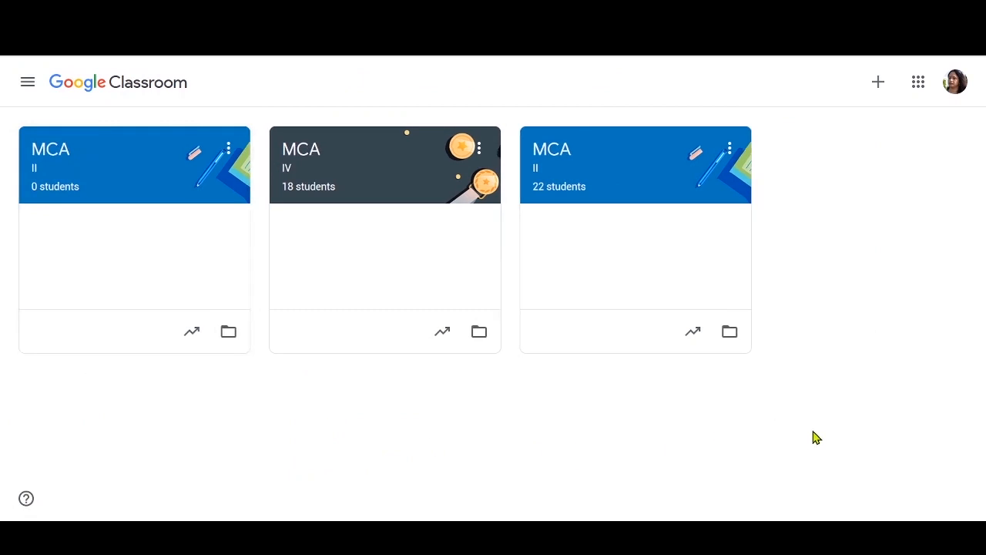
{"action": "left_click", "coordinate": [731, 149]}
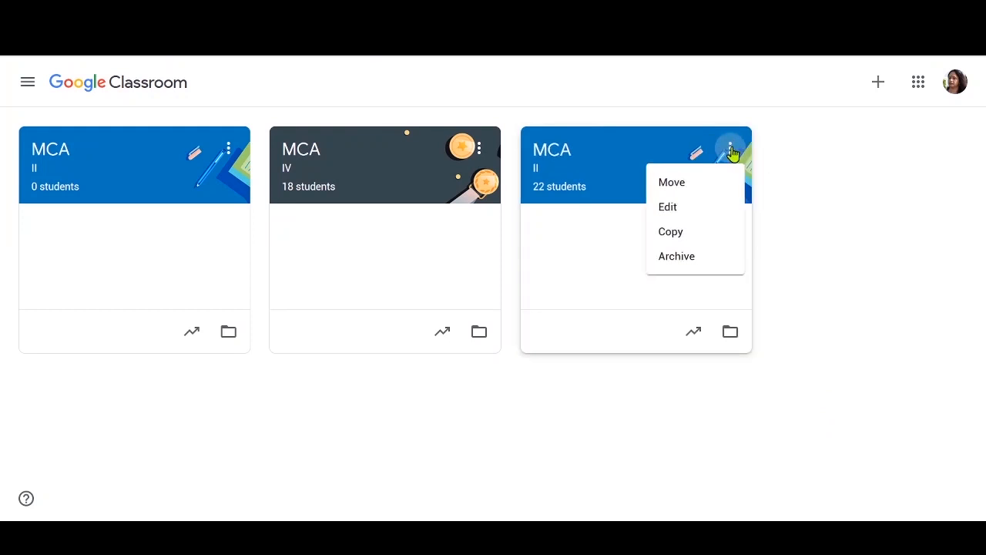
{"action": "left_click", "coordinate": [707, 183]}
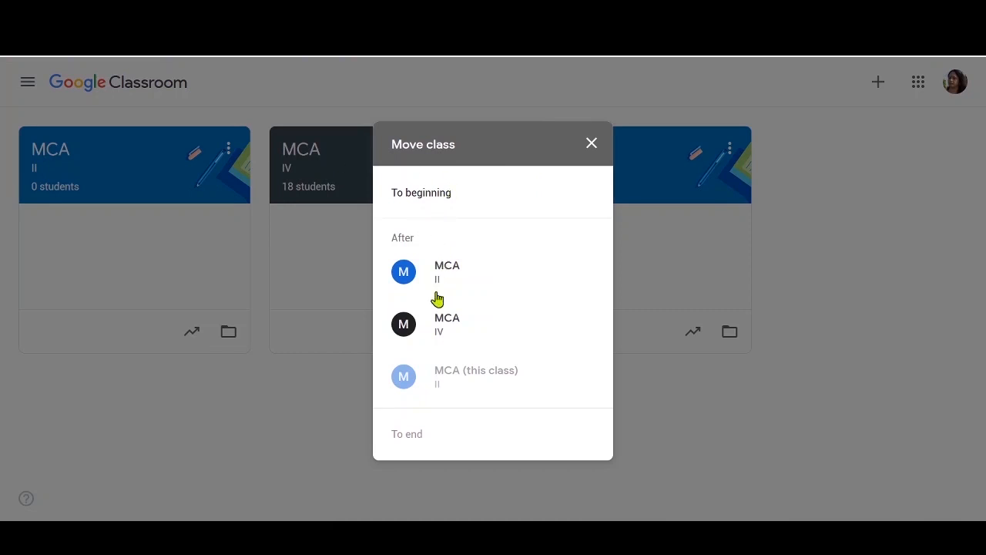
{"action": "left_click", "coordinate": [420, 193]}
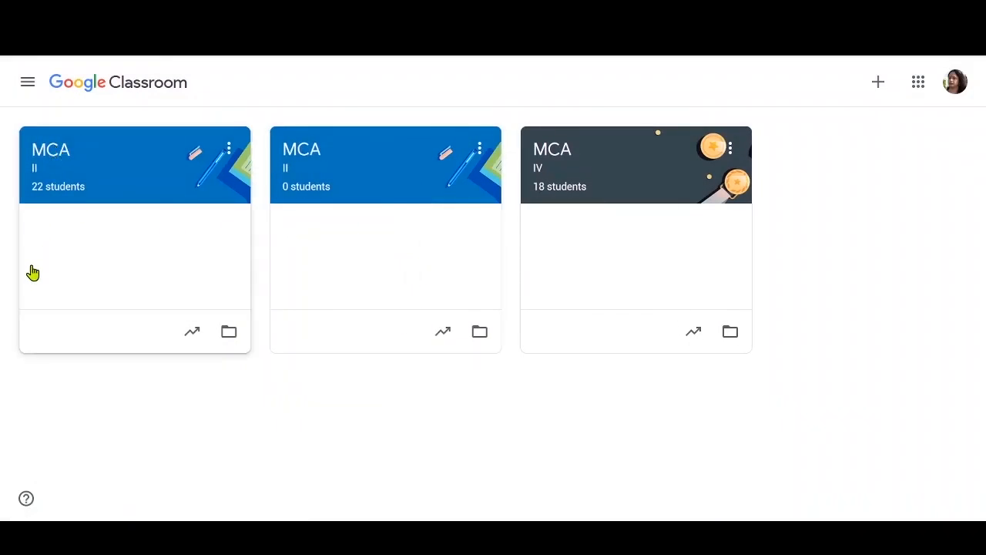
- View the editable details of the MCA IV class, and cancel the editing
{"action": "left_click", "coordinate": [731, 153]}
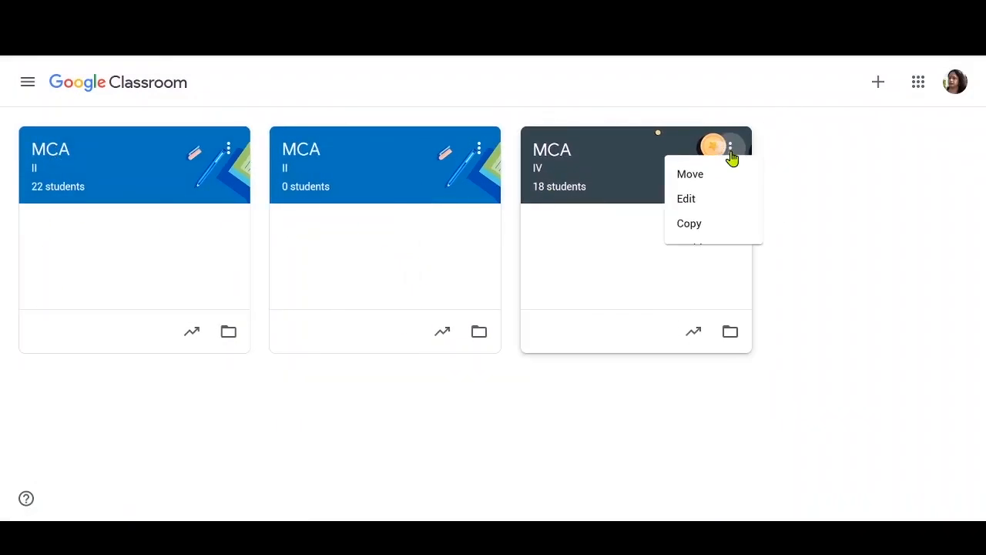
{"action": "left_click", "coordinate": [693, 209]}
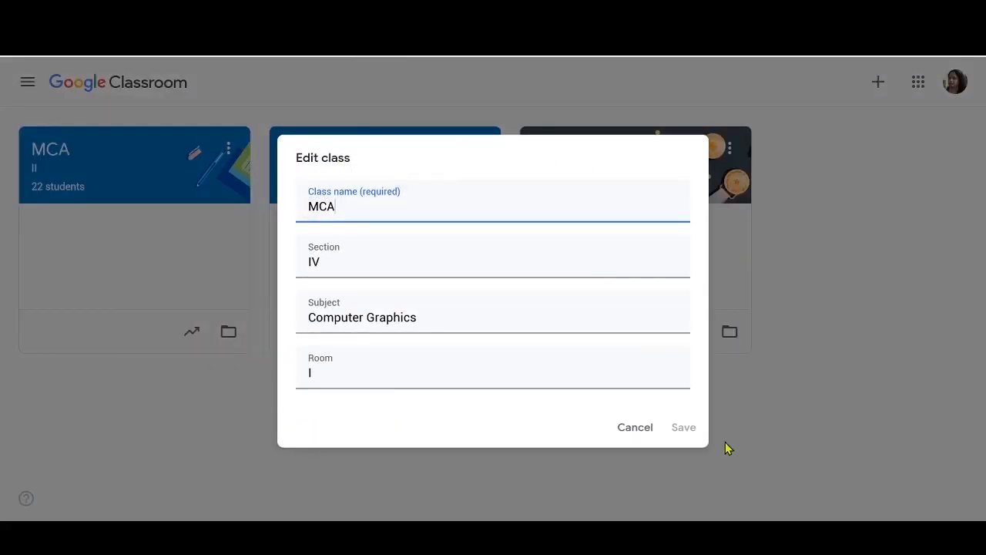
{"action": "left_click", "coordinate": [626, 433]}
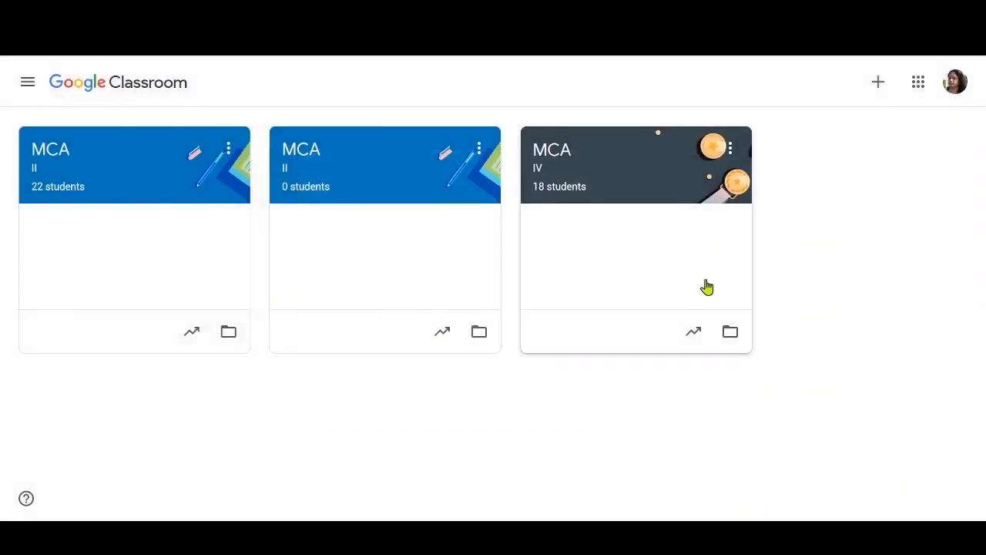
- View the options for copying the MCA IV class, and cancel the copy
{"action": "left_click", "coordinate": [733, 157]}
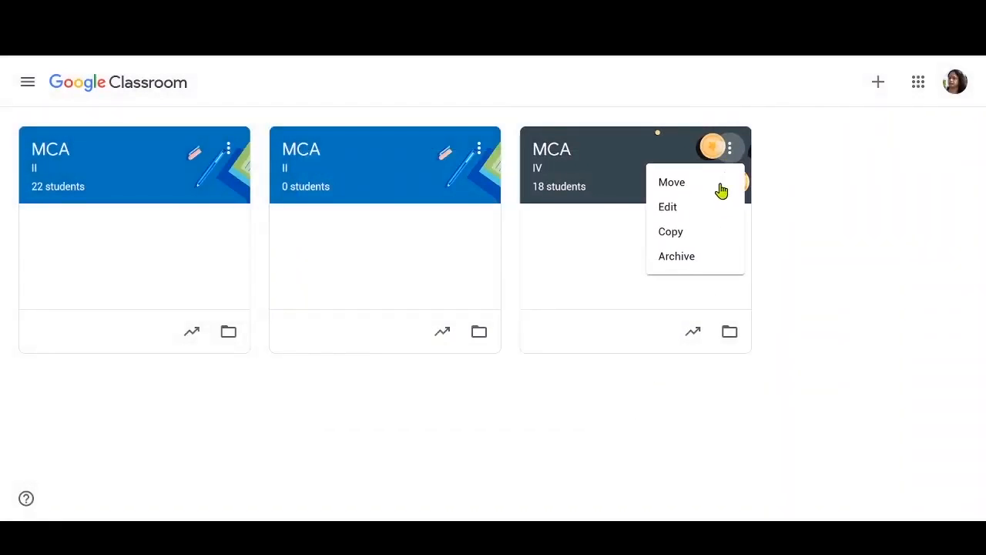
{"action": "left_click", "coordinate": [702, 242]}
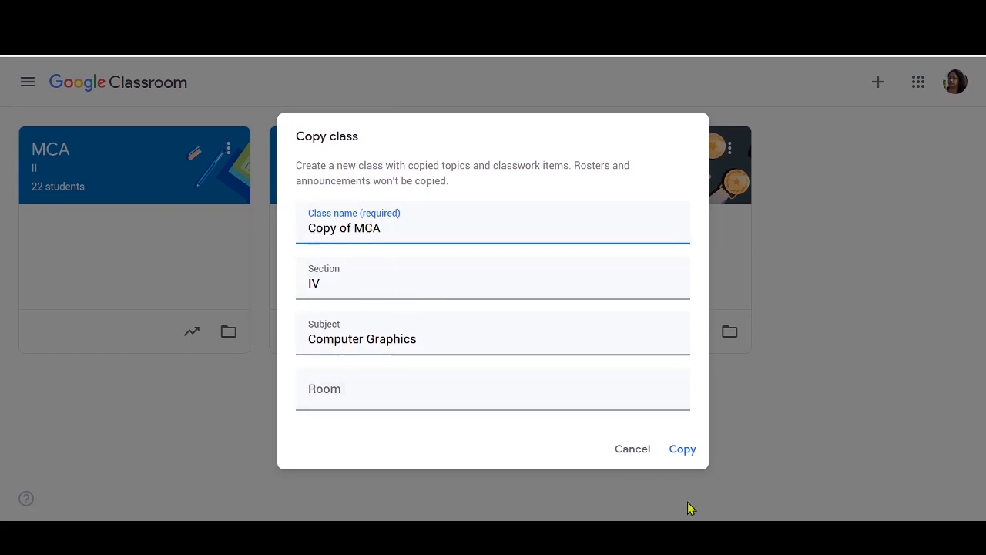
{"action": "left_click", "coordinate": [618, 450]}
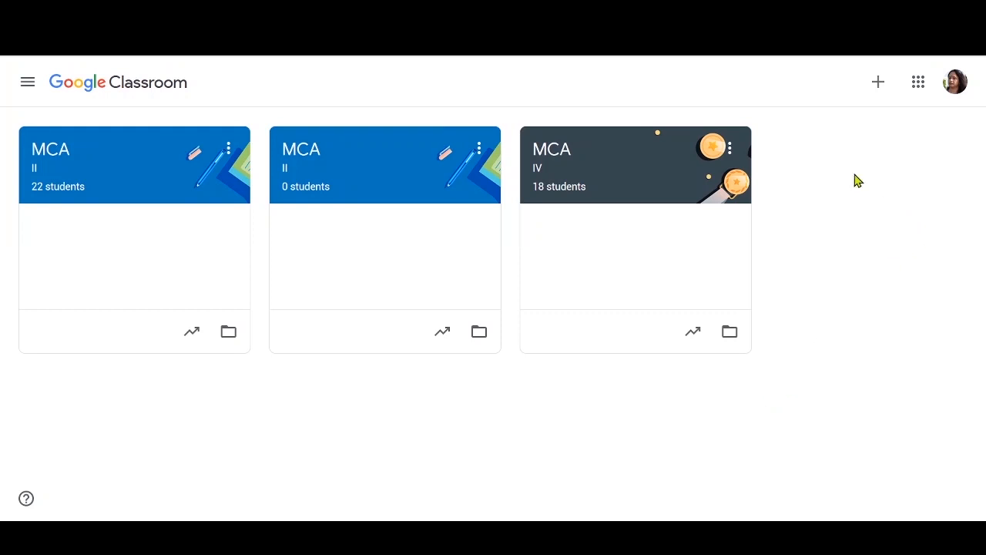
- Archive the MCA IV class
{"action": "left_click", "coordinate": [730, 150]}
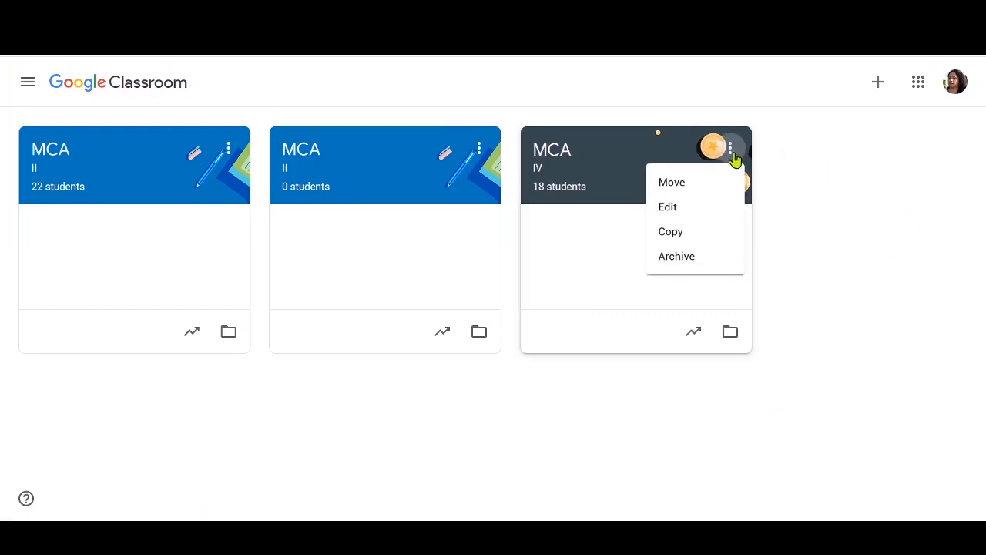
{"action": "left_click", "coordinate": [704, 258]}
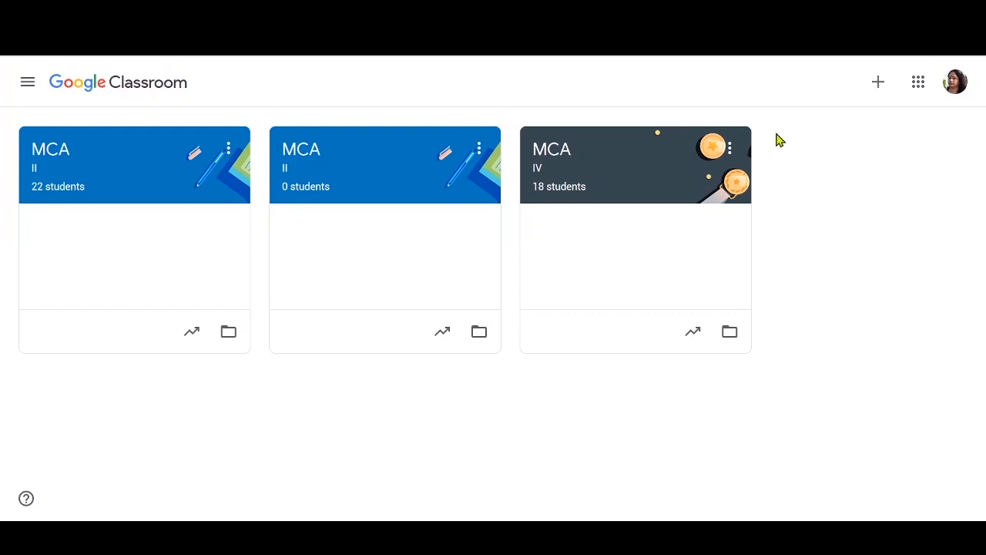
{"action": "left_click", "coordinate": [730, 151]}
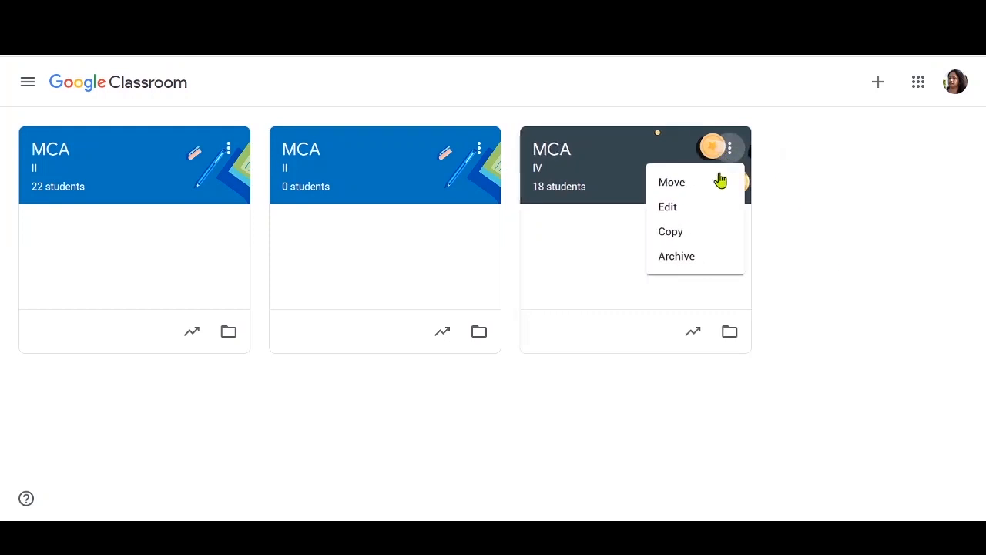
{"action": "left_click", "coordinate": [689, 265]}
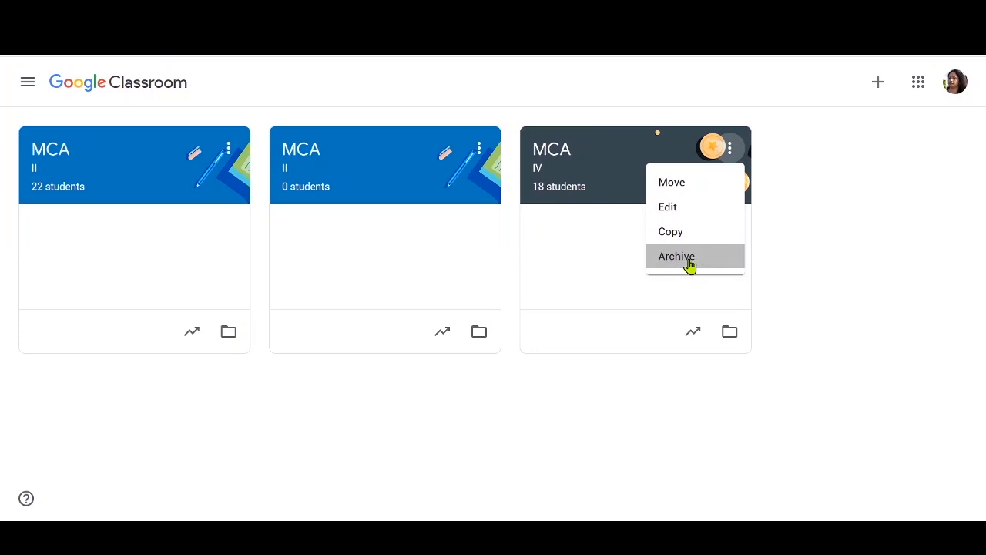
{"action": "left_click", "coordinate": [574, 364]}
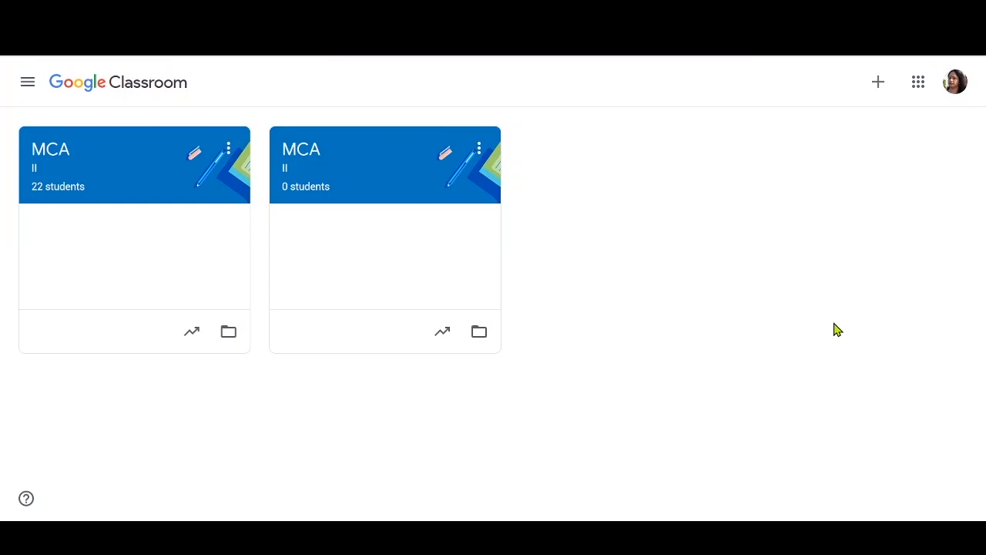
- View the archived classes and check the options offered for the archived MCA IV class
{"action": "left_click", "coordinate": [29, 84]}
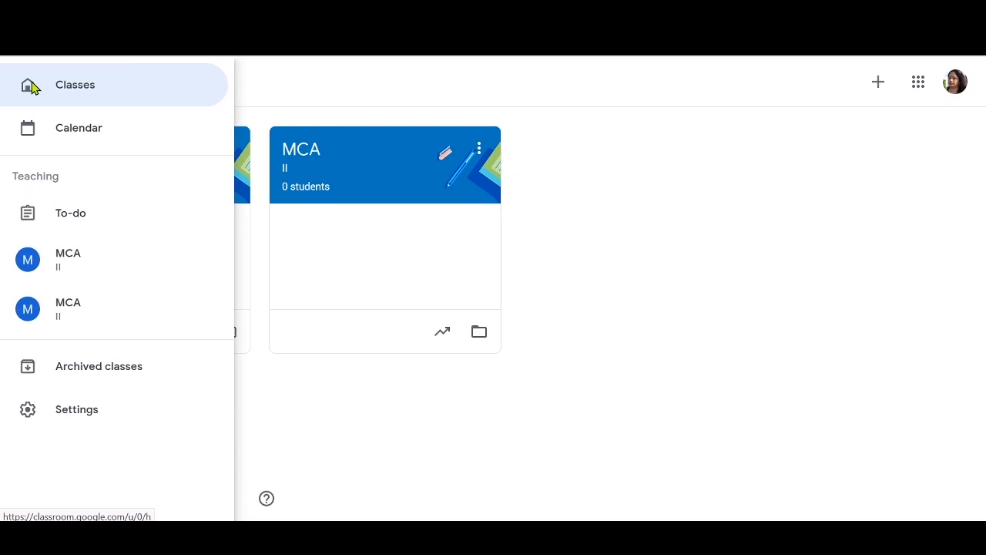
{"action": "left_click", "coordinate": [43, 382]}
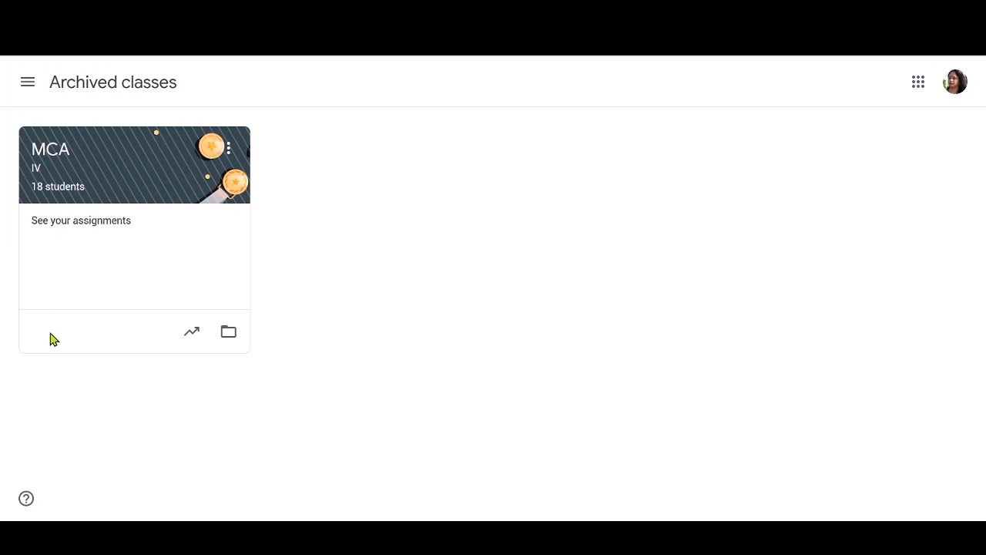
{"action": "left_click", "coordinate": [228, 150]}
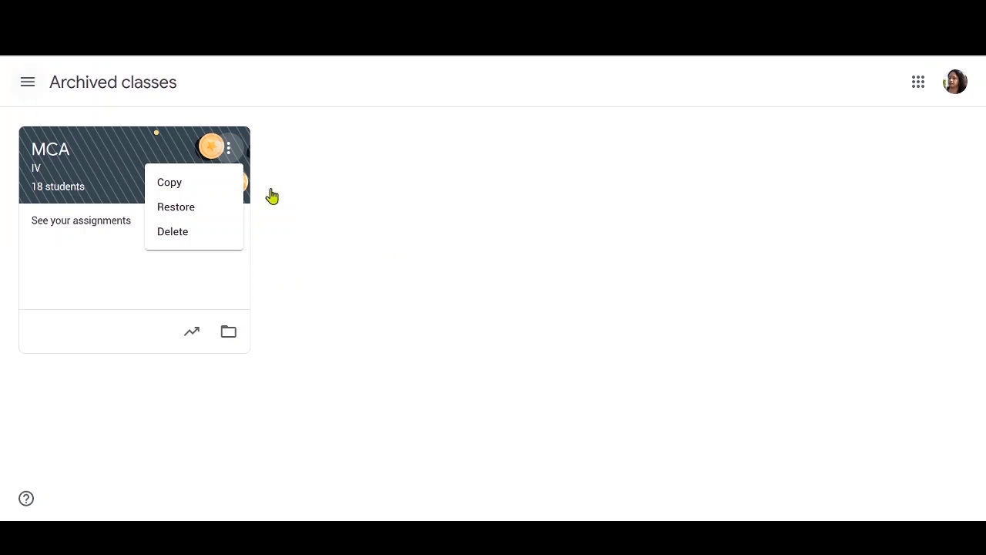
{"action": "left_click", "coordinate": [397, 218]}
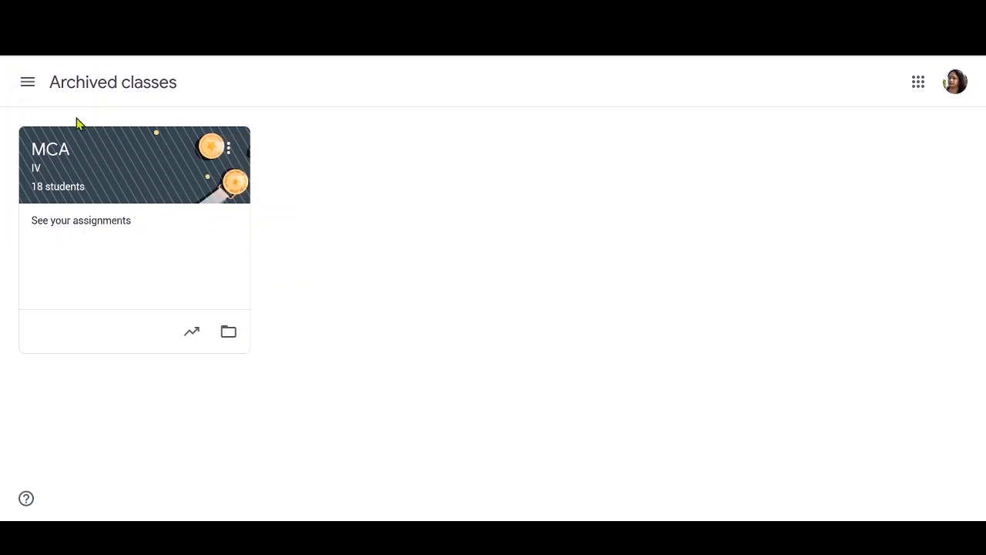
- Return from the archived classes to the class list and open the classwork of the MCA II class
{"action": "left_click", "coordinate": [28, 85]}
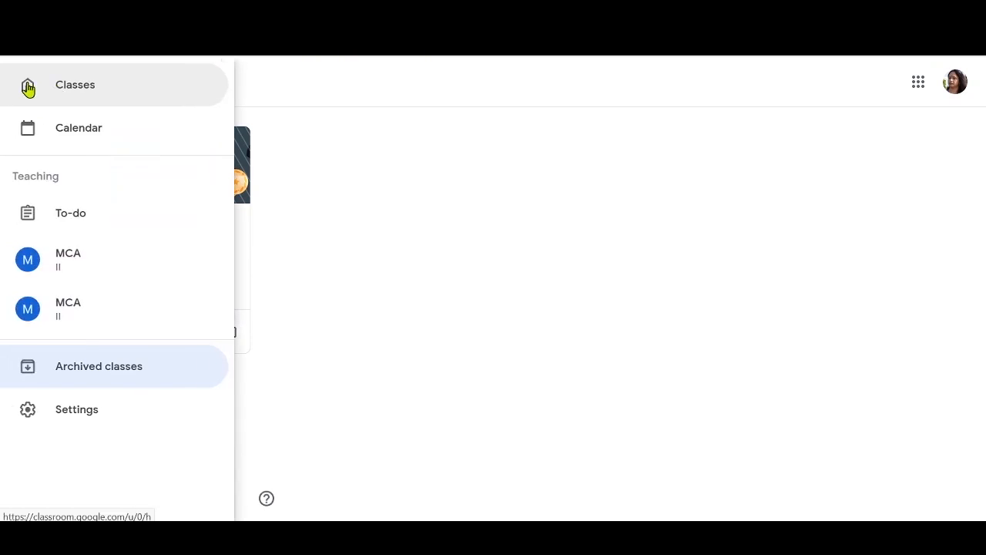
{"action": "left_click", "coordinate": [29, 88]}
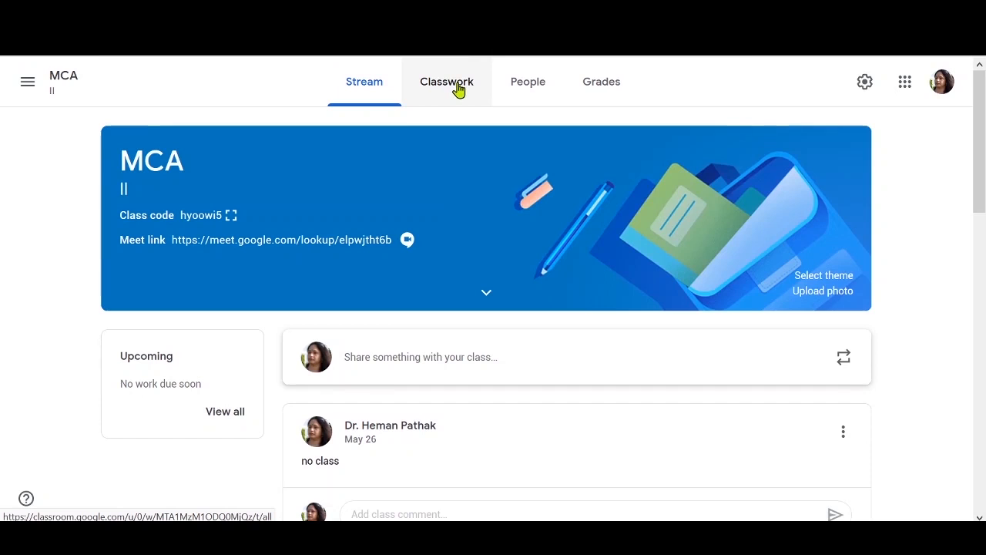
{"action": "left_click", "coordinate": [458, 90]}
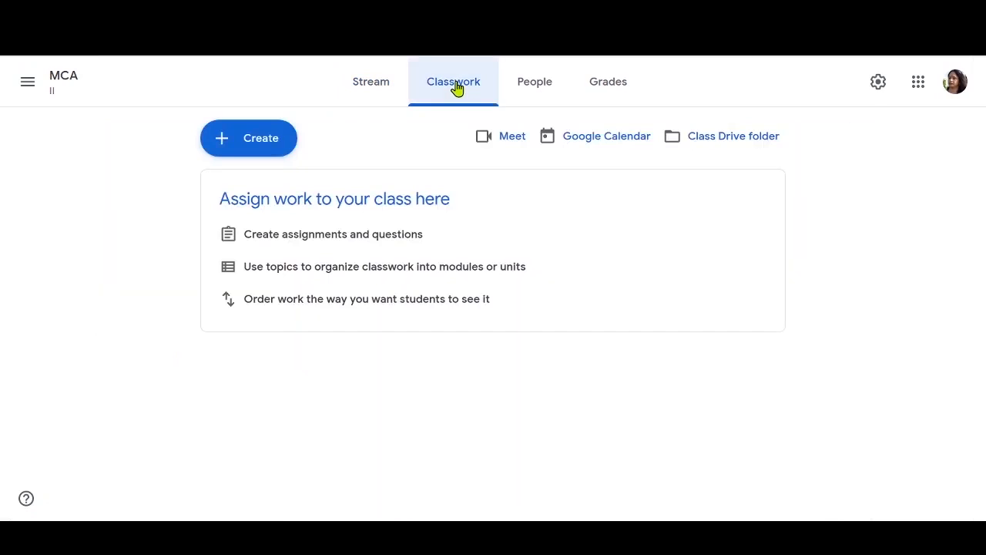
- Create an assignment titled "Write a program to convert lower case character to an upper case character of a text file."
{"action": "left_click", "coordinate": [248, 140]}
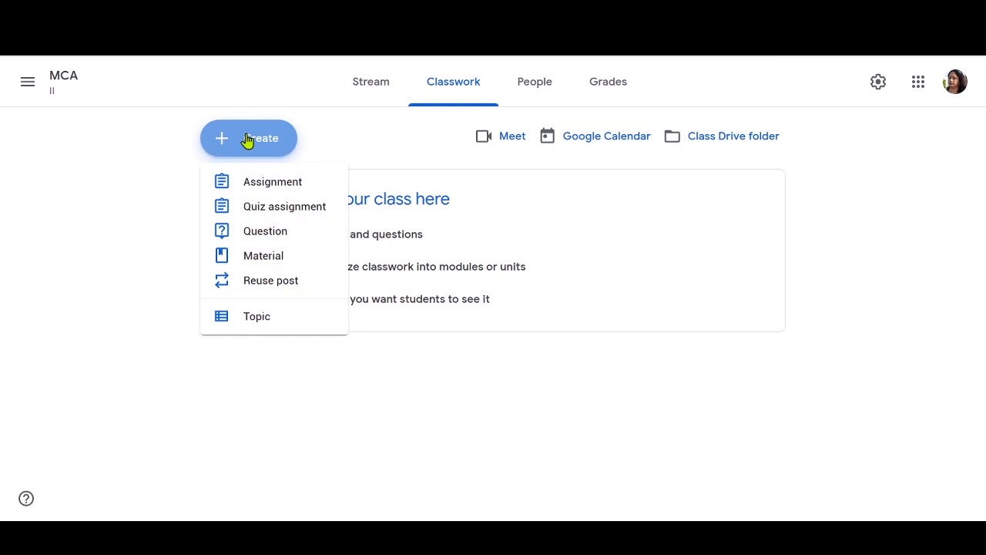
{"action": "left_click", "coordinate": [266, 188]}
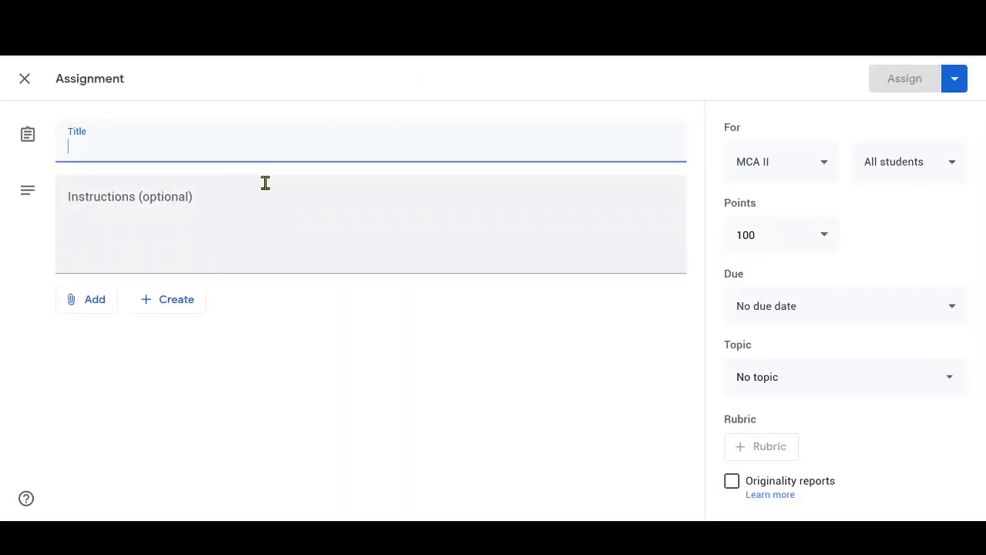
{"action": "right_click", "coordinate": [119, 143]}
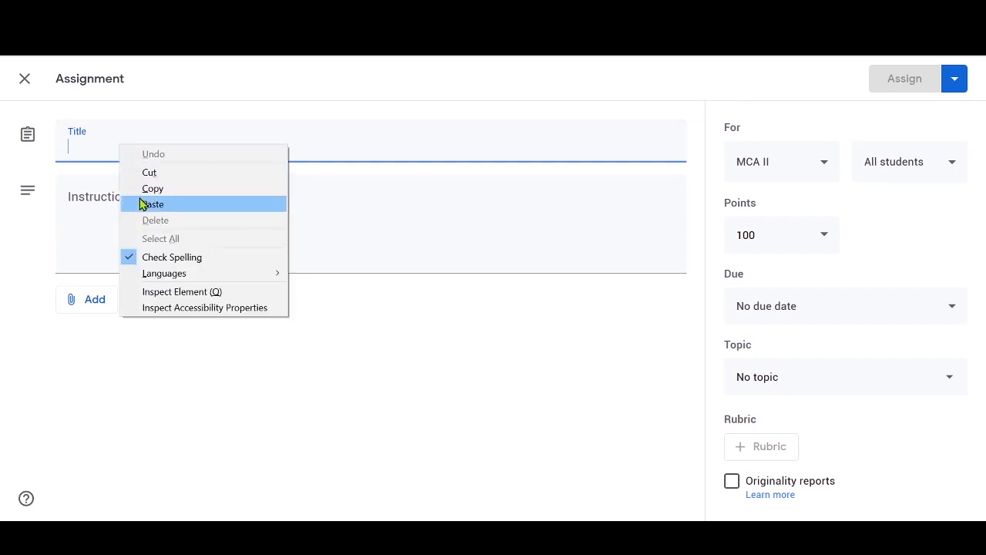
{"action": "left_click", "coordinate": [149, 205]}
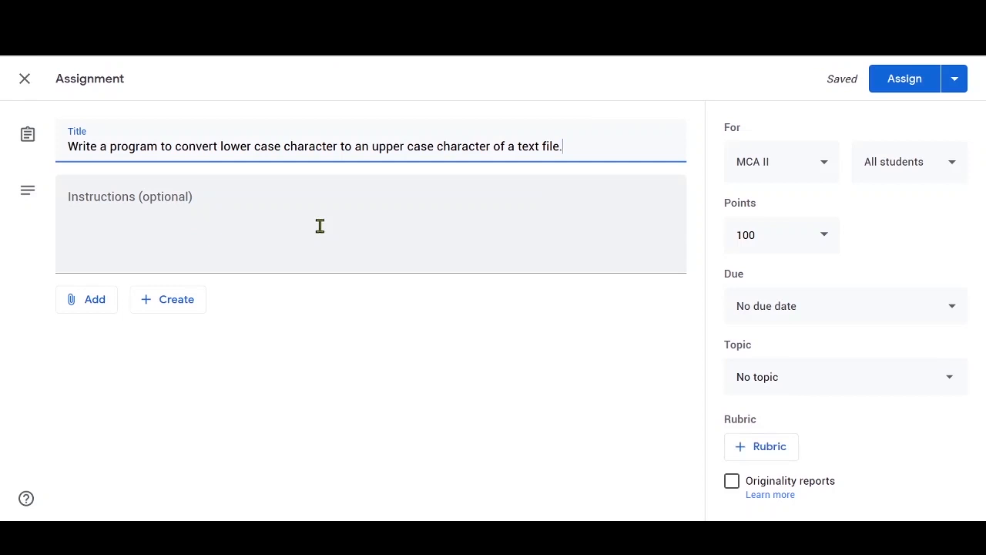
- Check the attachment options, and attach a new blank Google Docs document to the assignment with a copy made for each student
{"action": "left_click", "coordinate": [98, 312]}
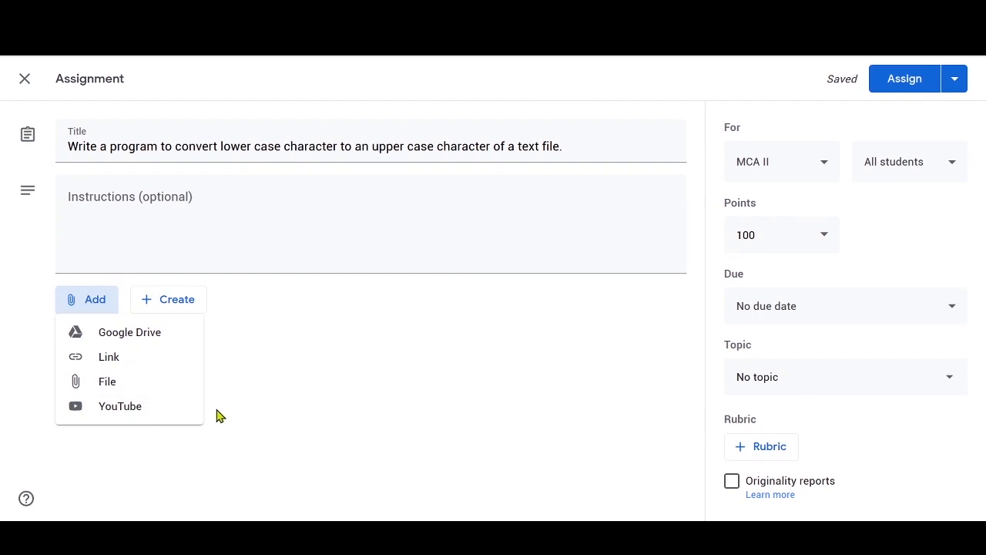
{"action": "left_click", "coordinate": [146, 301]}
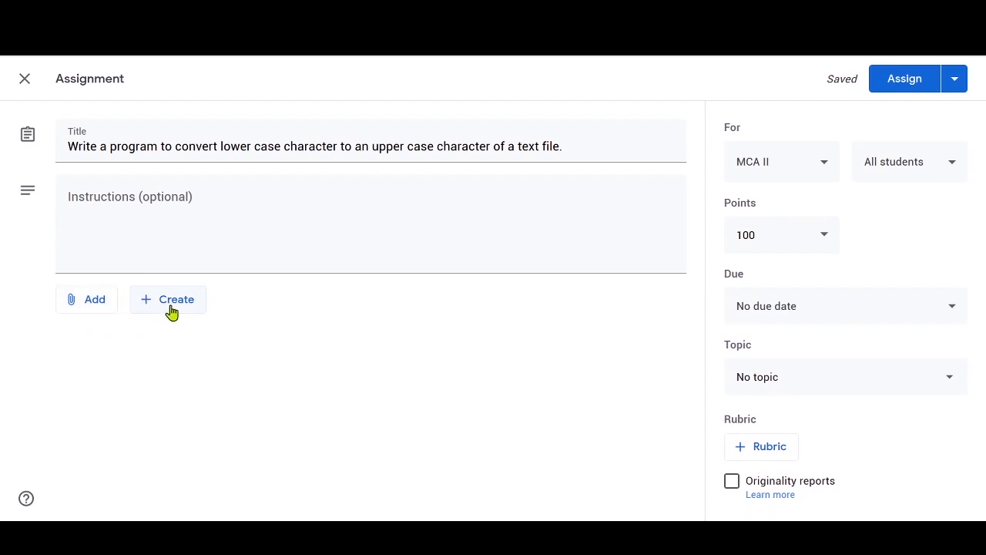
{"action": "left_click", "coordinate": [174, 305]}
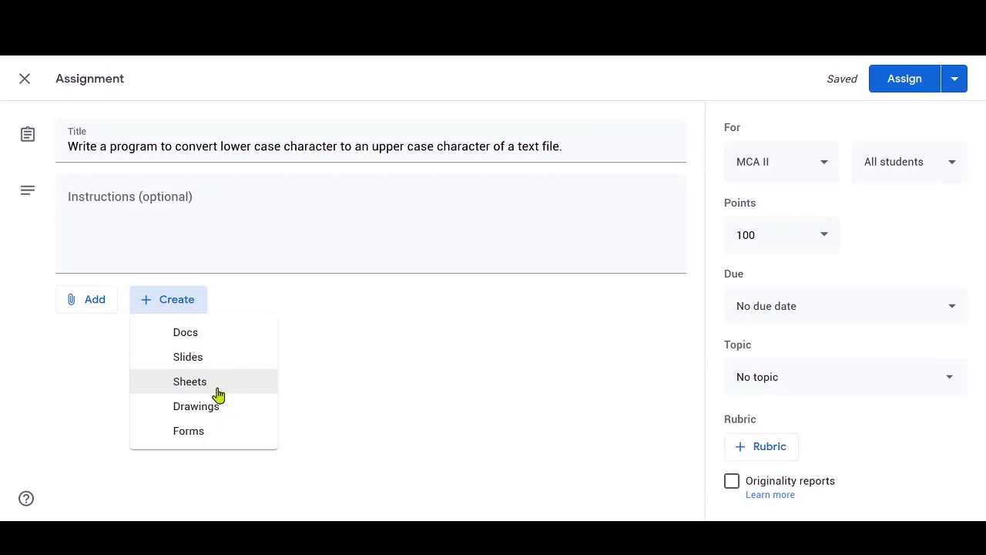
{"action": "left_click", "coordinate": [206, 342]}
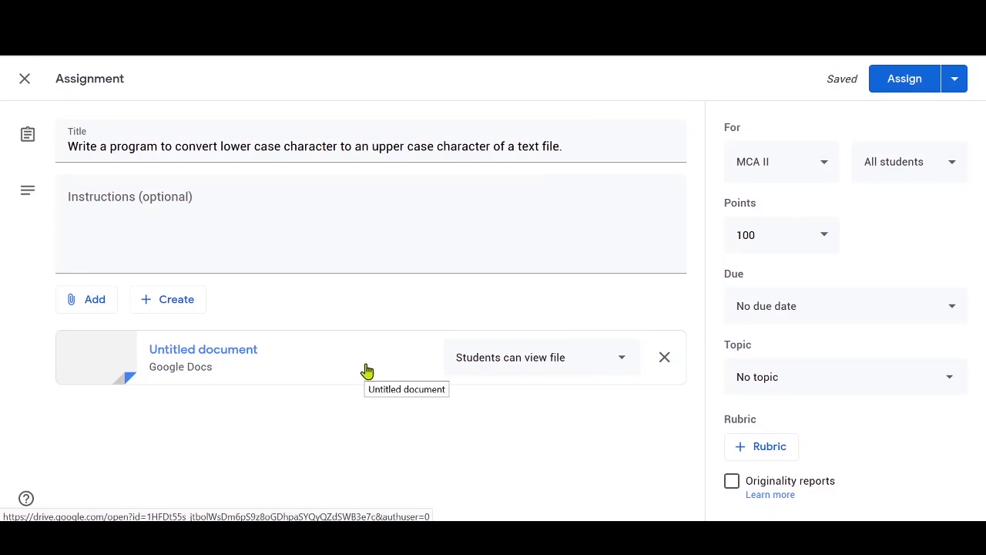
{"action": "left_click", "coordinate": [622, 366]}
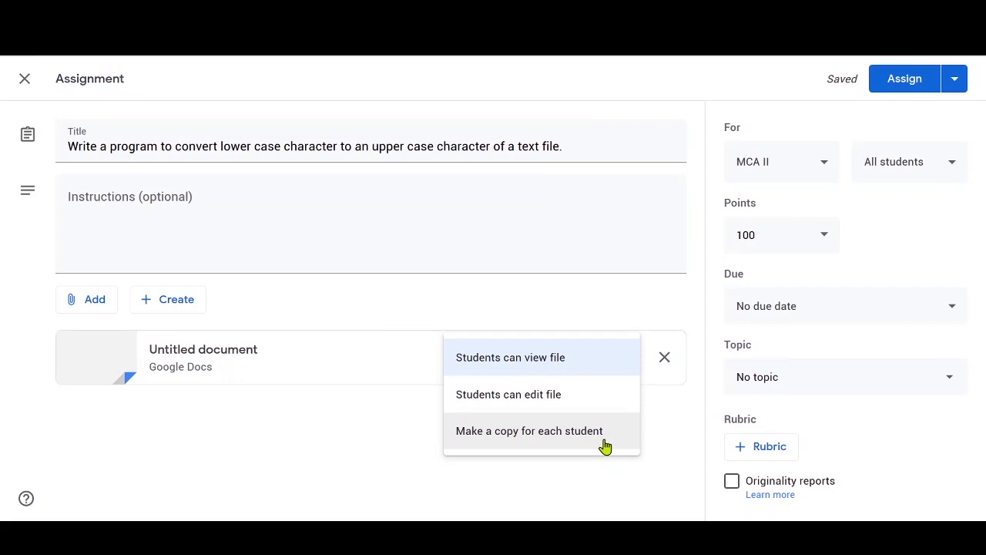
{"action": "left_click", "coordinate": [607, 439]}
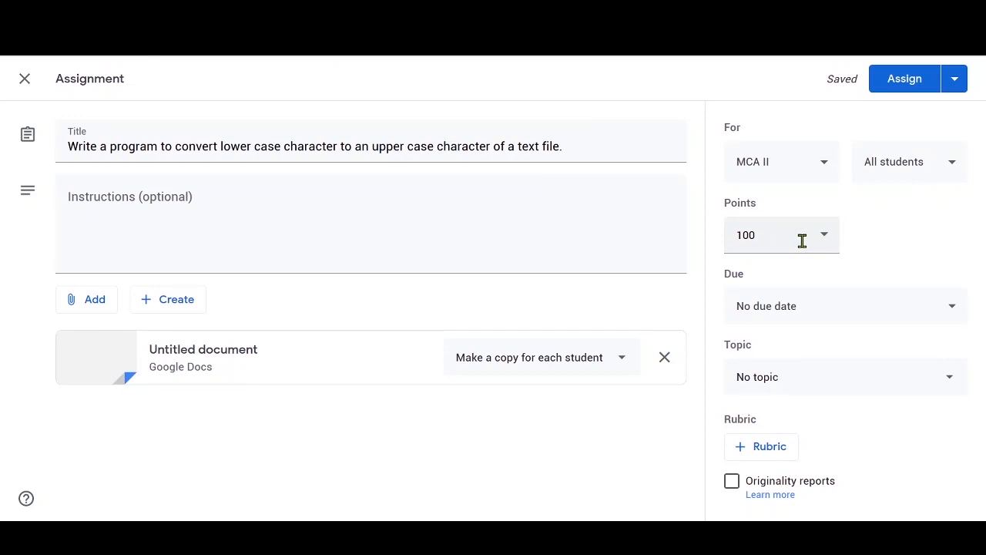
- Set the assignment's due date to Jun 4, 2020, and assign it to the class
{"action": "left_click", "coordinate": [803, 313]}
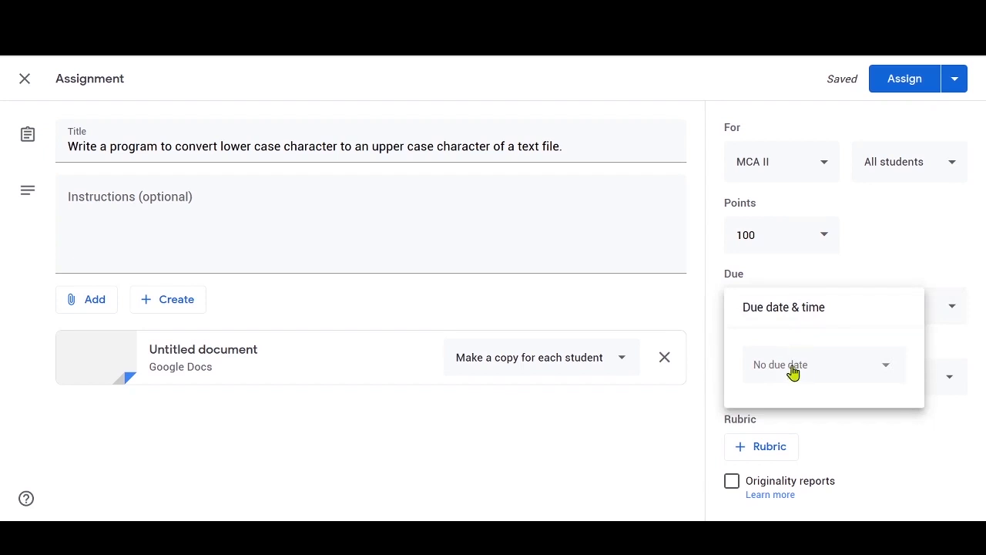
{"action": "left_click", "coordinate": [793, 371]}
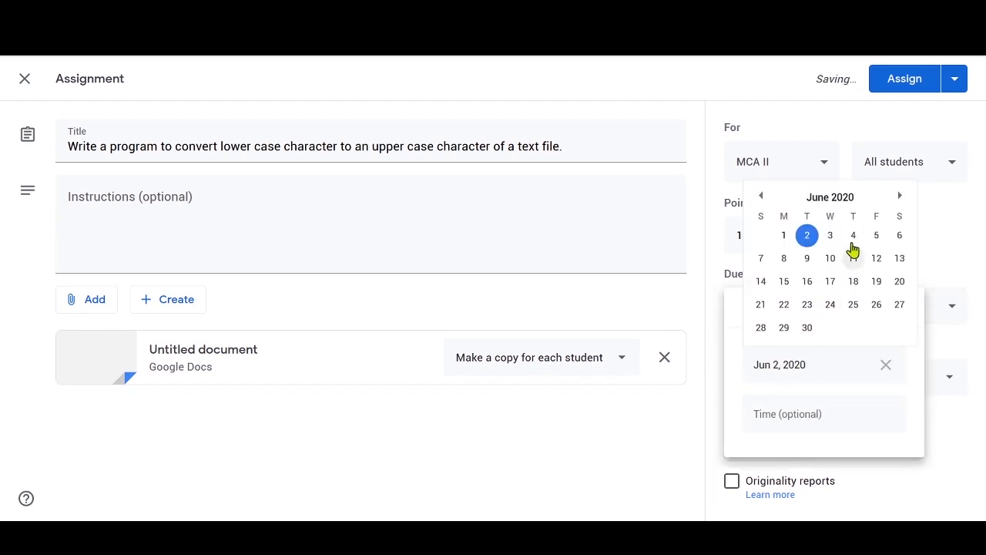
{"action": "left_click", "coordinate": [854, 245]}
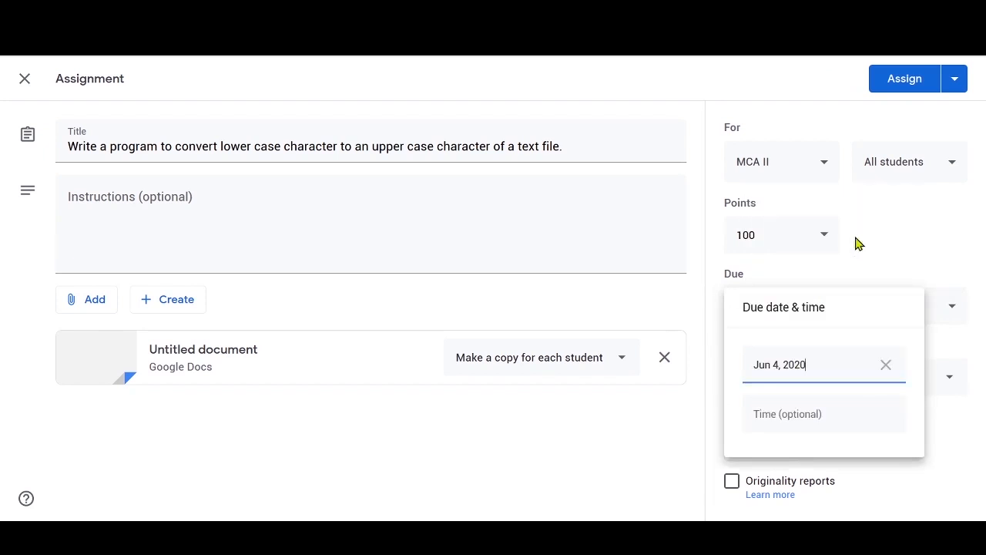
{"action": "double_click", "coordinate": [935, 283]}
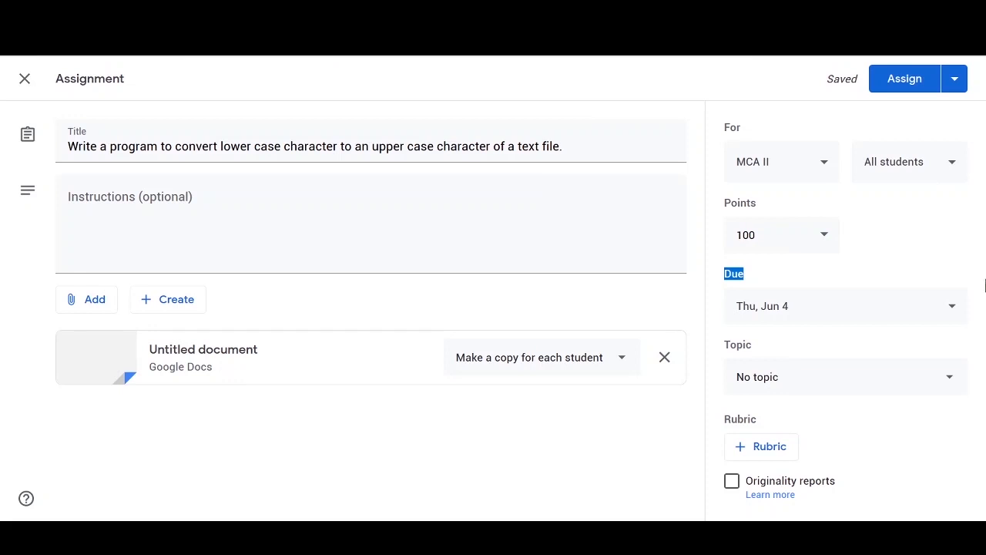
{"action": "left_click", "coordinate": [957, 81]}
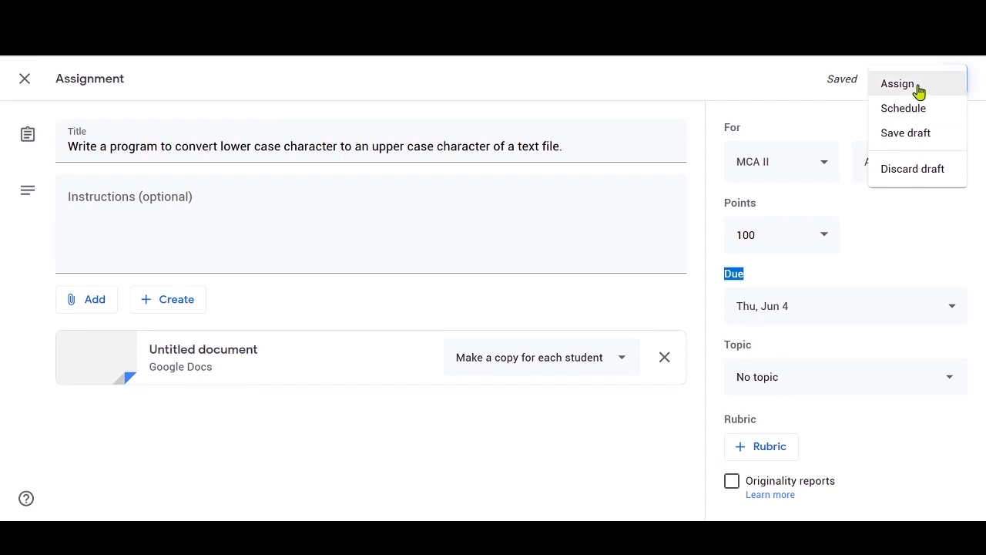
{"action": "left_click", "coordinate": [920, 87]}
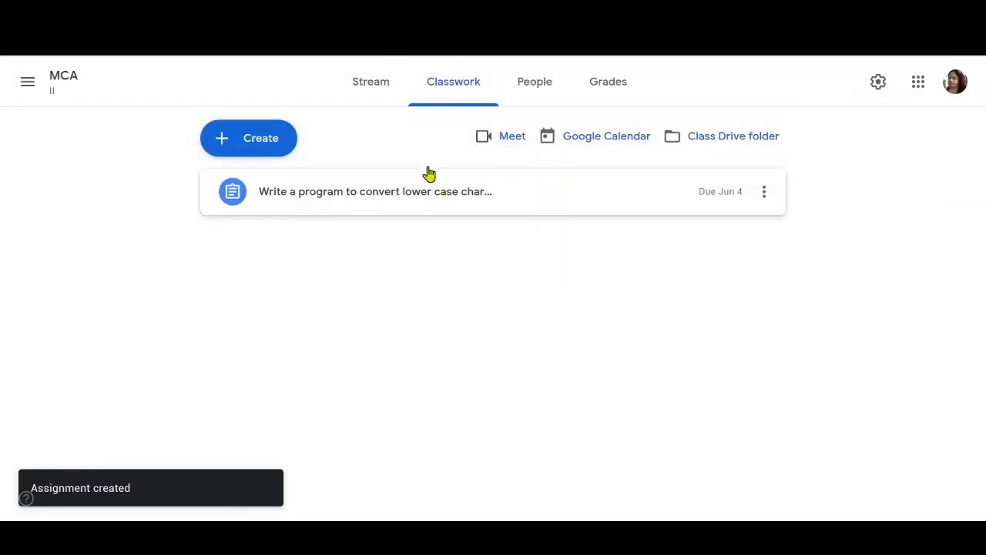
- Check the new assignment in the class stream and in the full list of upcoming work, and return to the stream
{"action": "left_click", "coordinate": [357, 86]}
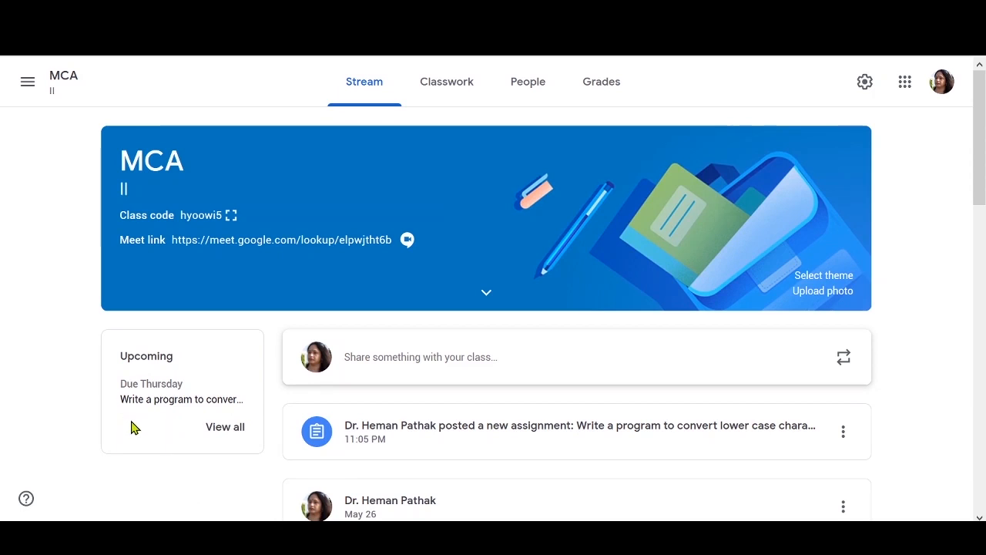
{"action": "left_click", "coordinate": [226, 428]}
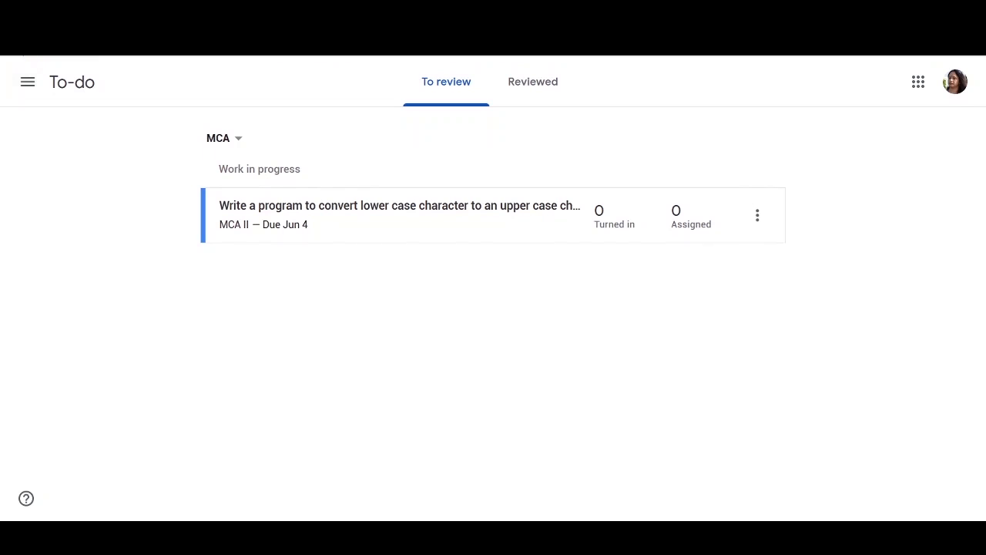
{"action": "left_click", "coordinate": [15, 41]}
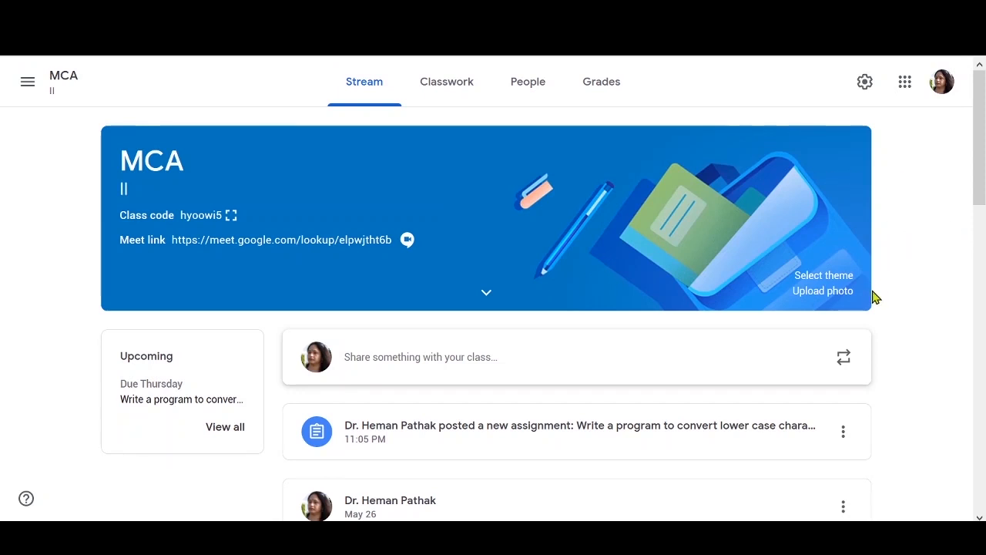
- View the class theme gallery without choosing a theme, and check the subject and room details under the class banner
{"action": "left_click", "coordinate": [824, 275]}
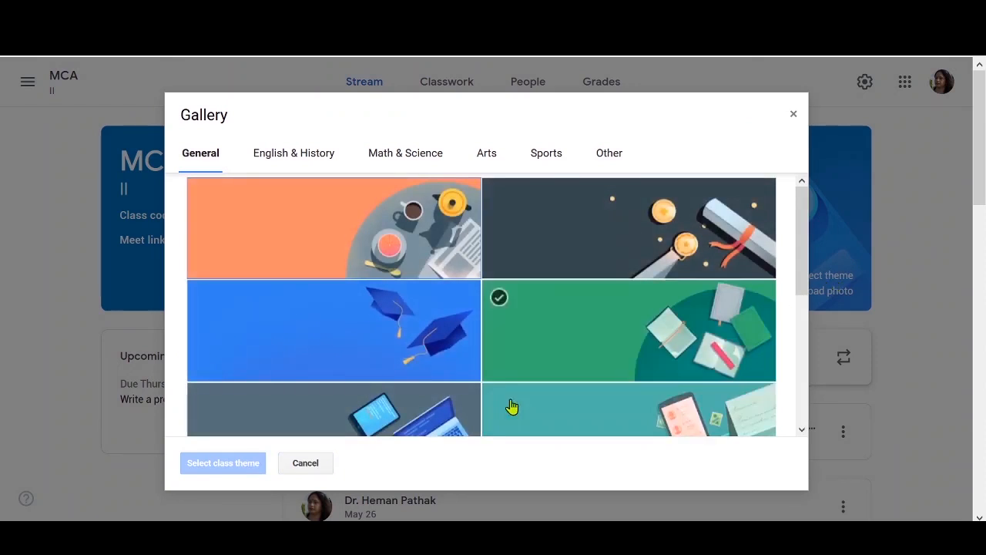
{"action": "left_click", "coordinate": [305, 464]}
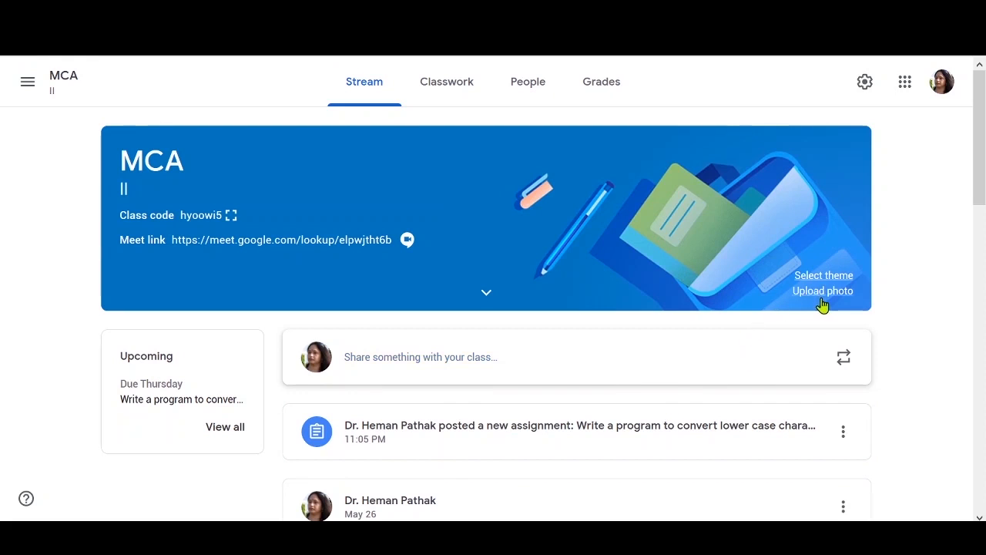
{"action": "left_click", "coordinate": [486, 296]}
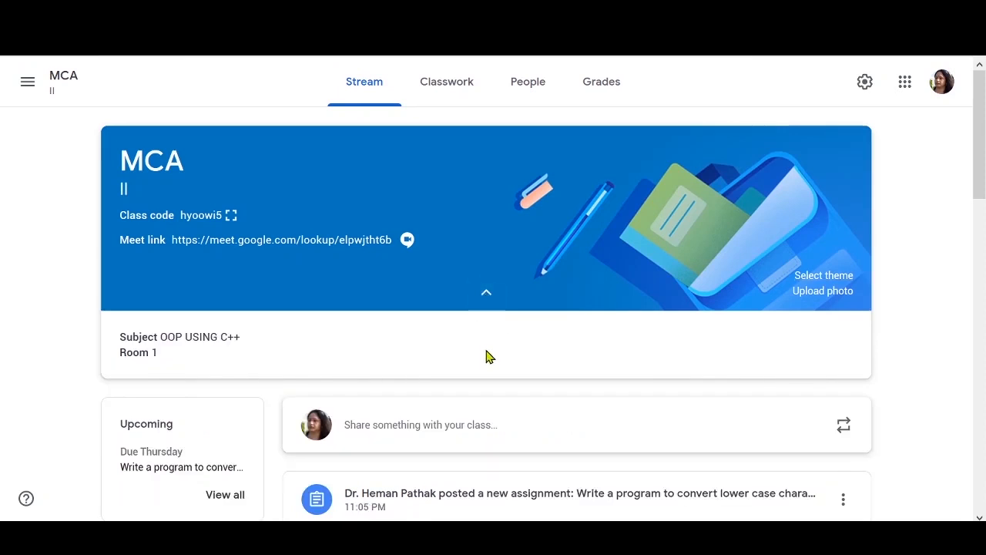
{"action": "left_click", "coordinate": [485, 300]}
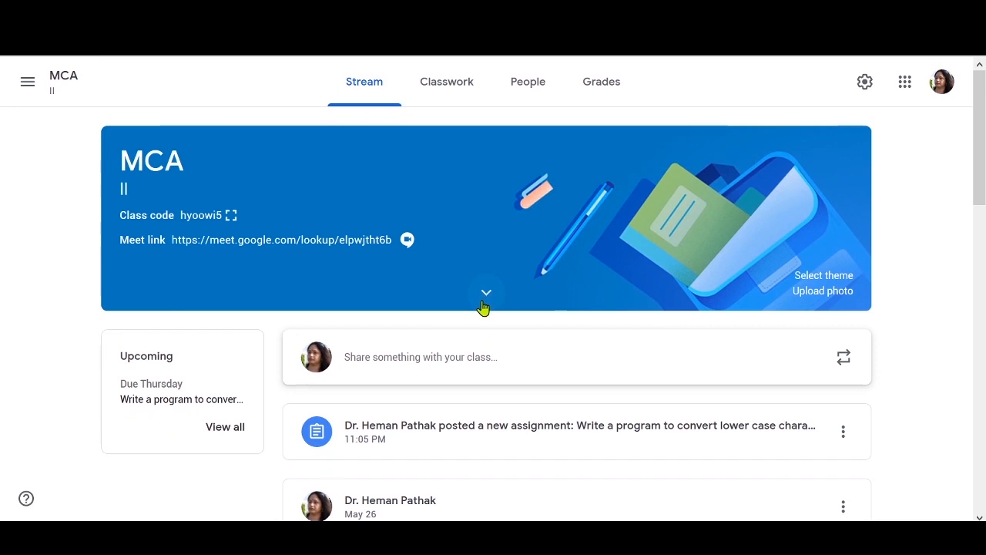
- Review the class details, general and grading sections of the MCA II class settings, and close them without changes
{"action": "left_click", "coordinate": [864, 83]}
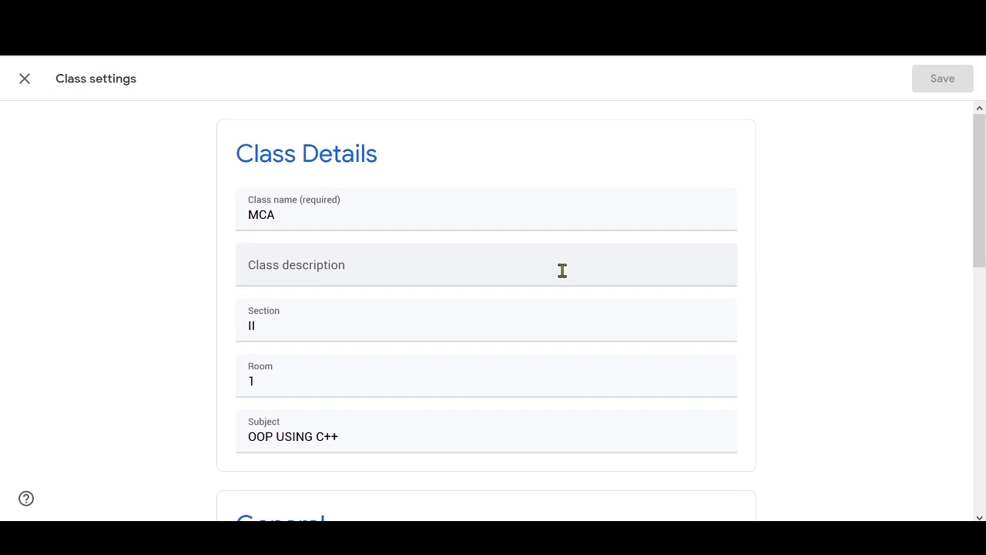
{"action": "scroll", "coordinate": [587, 331], "scroll_direction": "down", "scroll_amount": 5}
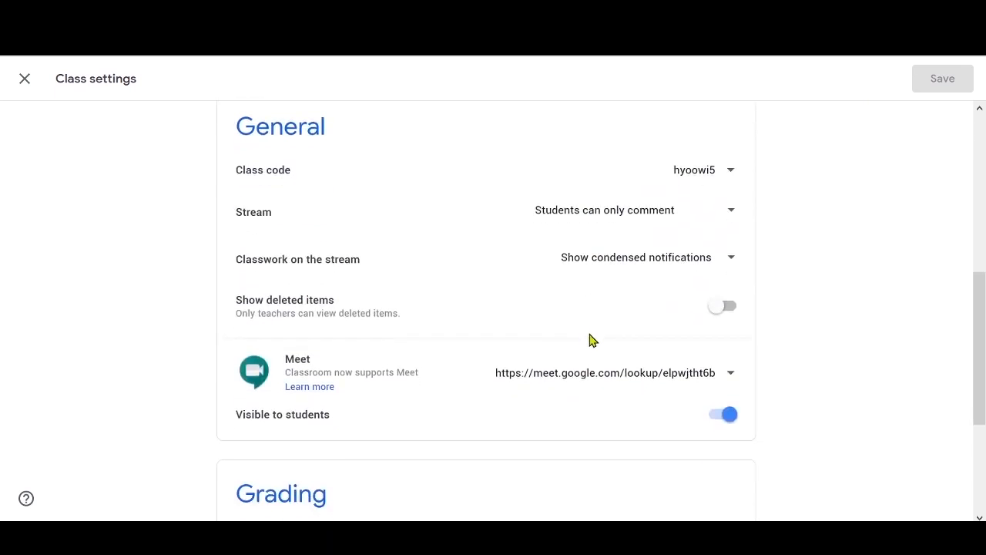
{"action": "scroll", "coordinate": [590, 340], "scroll_direction": "down", "scroll_amount": 3}
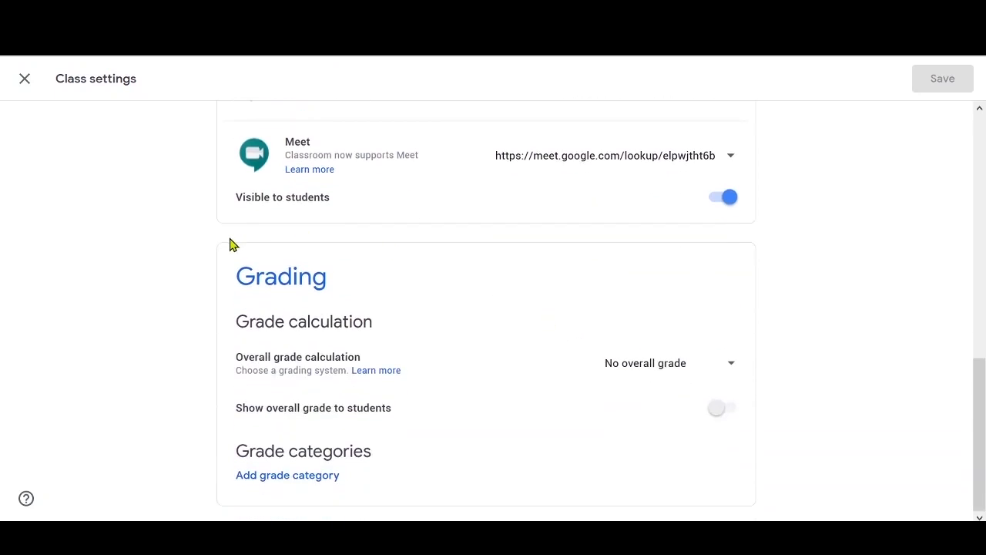
{"action": "left_click", "coordinate": [26, 79]}
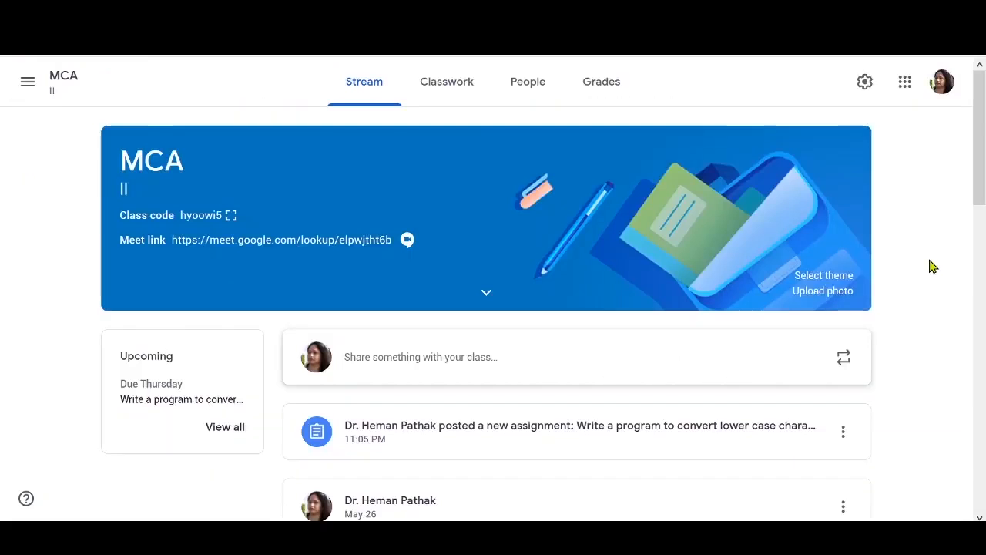